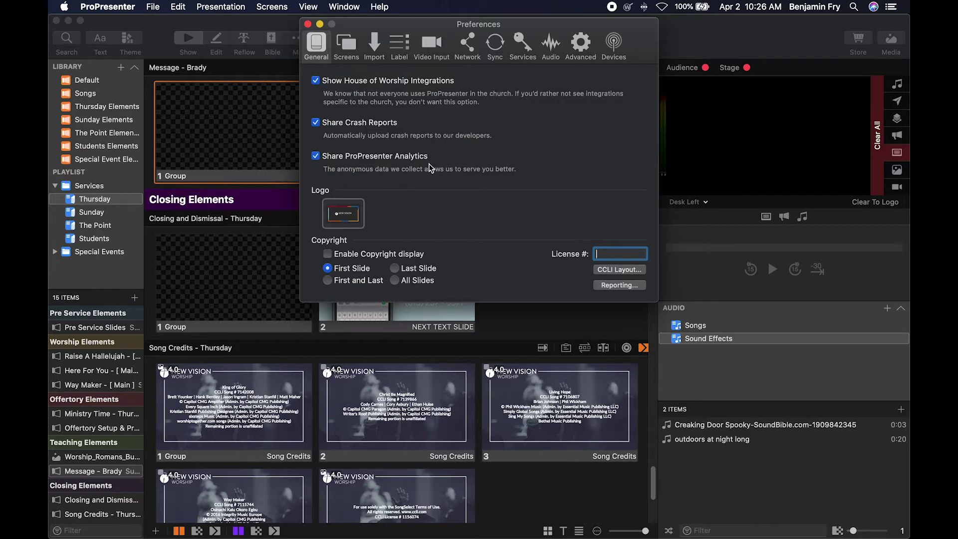
Examine the logo file picker, the CCLI copyright layout and the CCLI report from the general preferences
{"action": "left_click", "coordinate": [343, 215]}
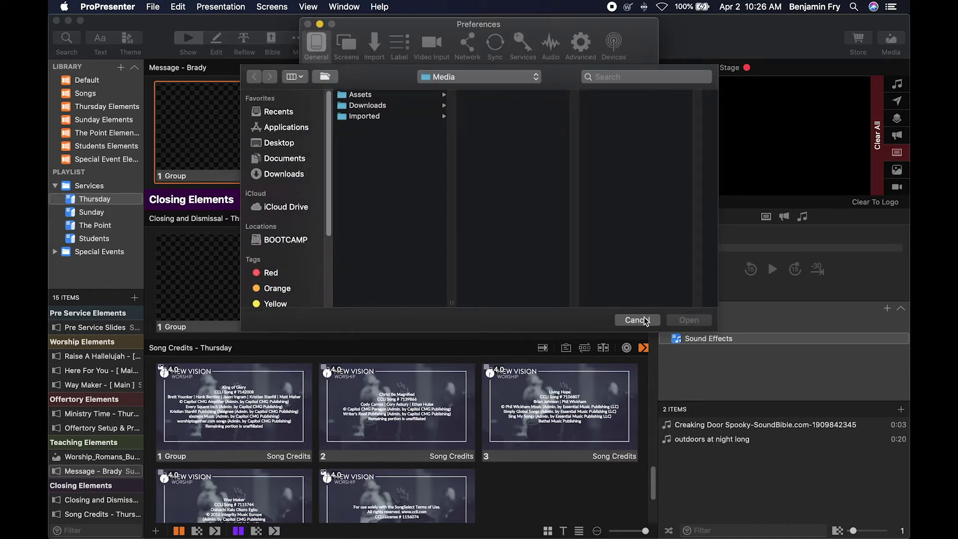
{"action": "left_click", "coordinate": [637, 320]}
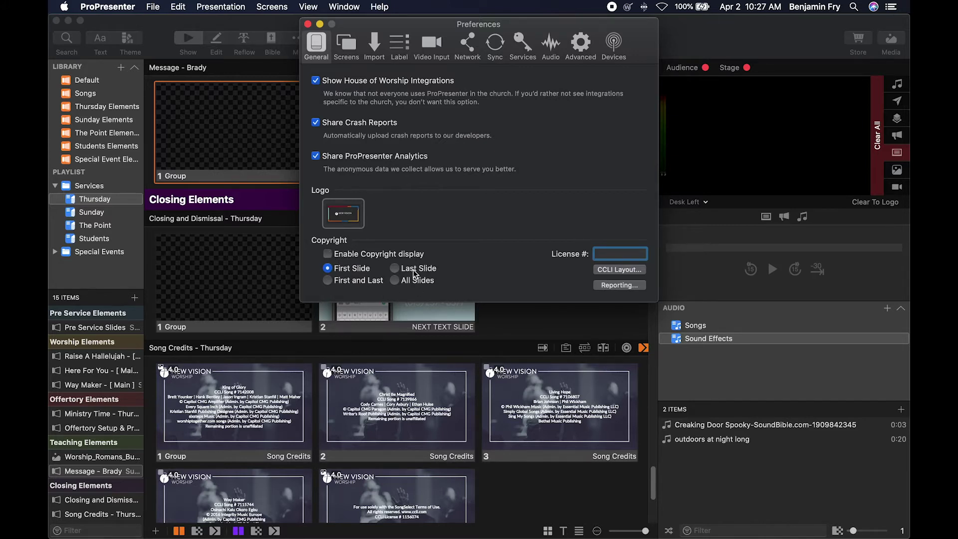
{"action": "left_click", "coordinate": [633, 269]}
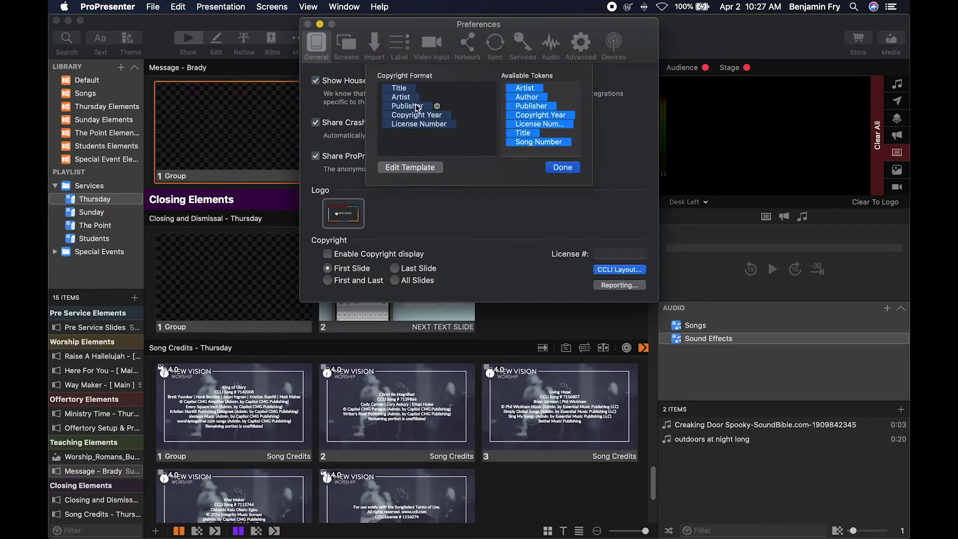
{"action": "left_click", "coordinate": [561, 169]}
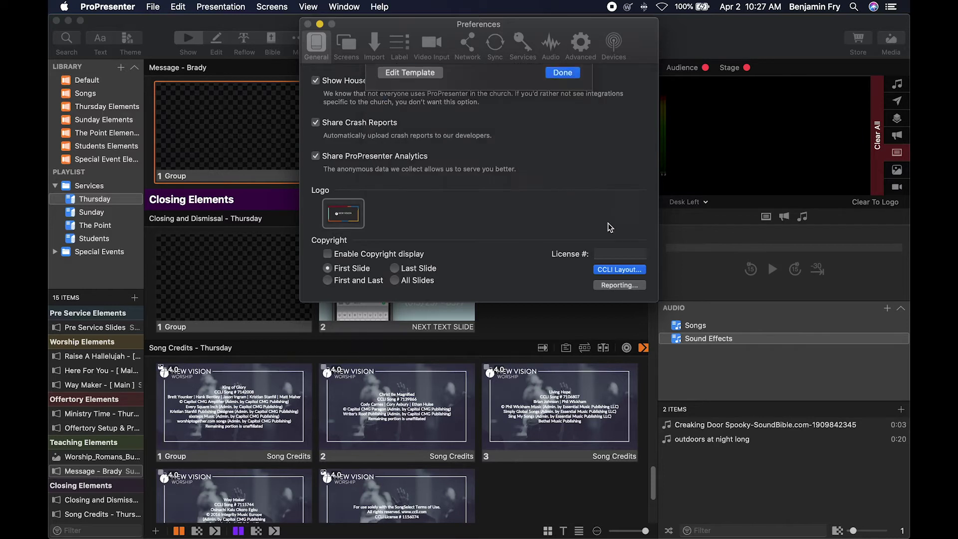
{"action": "left_click", "coordinate": [624, 286]}
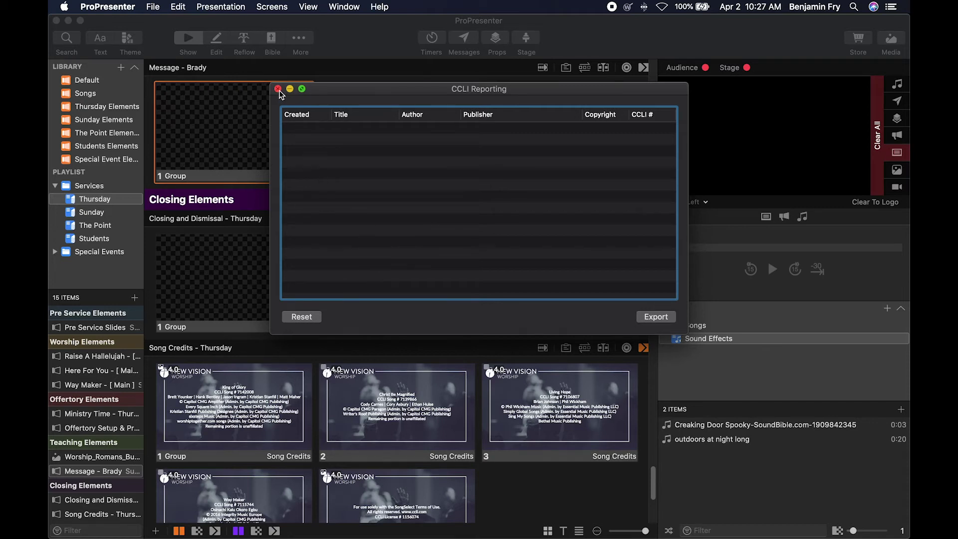
{"action": "left_click", "coordinate": [279, 89]}
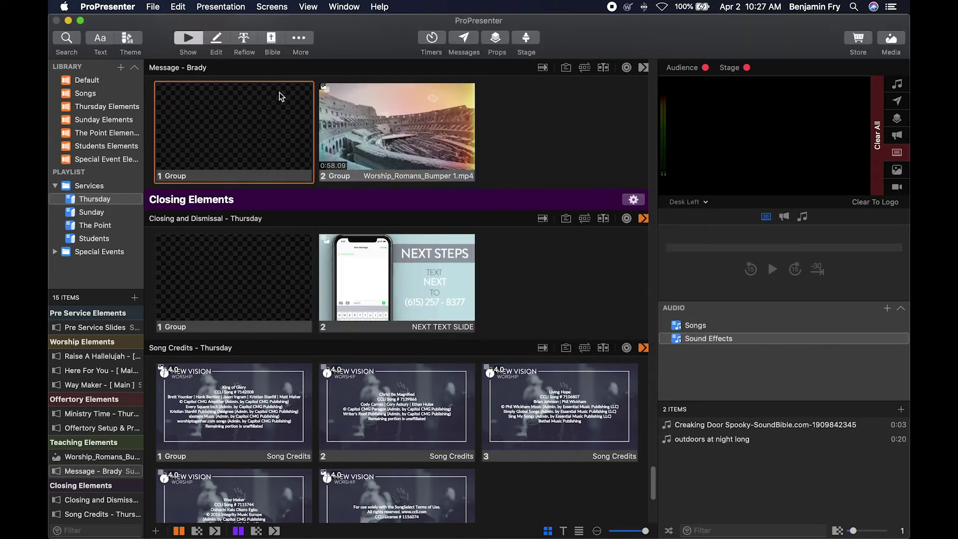
Examine the foreground scaling choices and the image behavior choices in the Import preferences
{"action": "key", "text": "super+comma"}
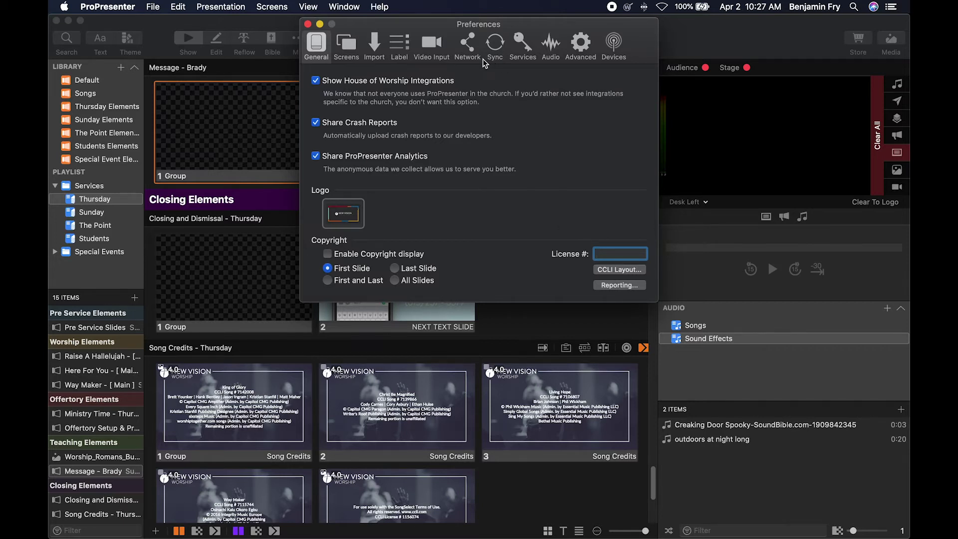
{"action": "left_click", "coordinate": [375, 45]}
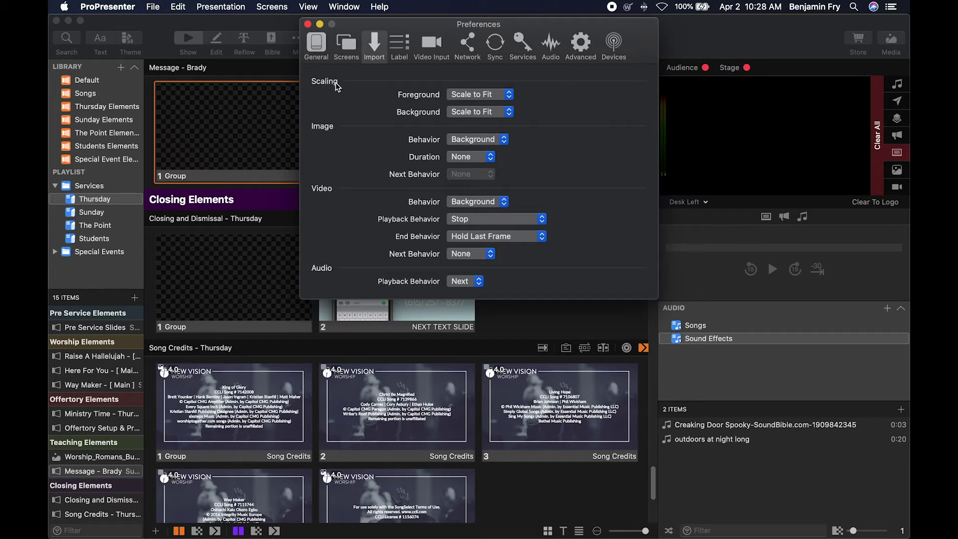
{"action": "left_click", "coordinate": [507, 95]}
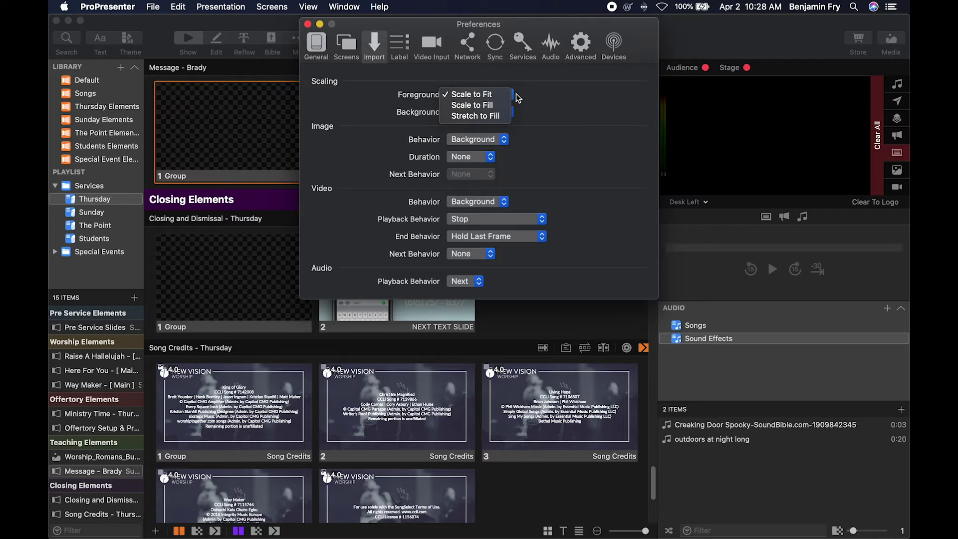
{"action": "left_click", "coordinate": [547, 109]}
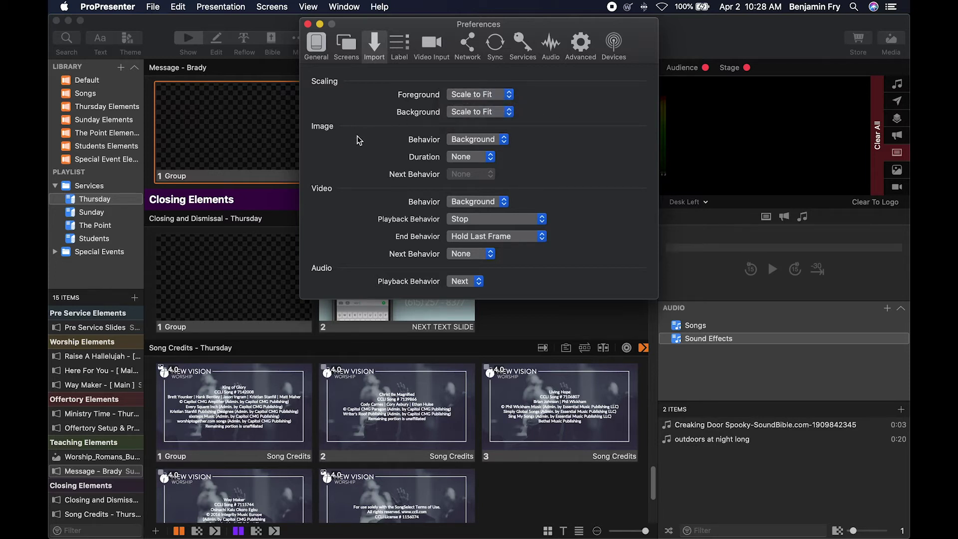
{"action": "left_click", "coordinate": [490, 139]}
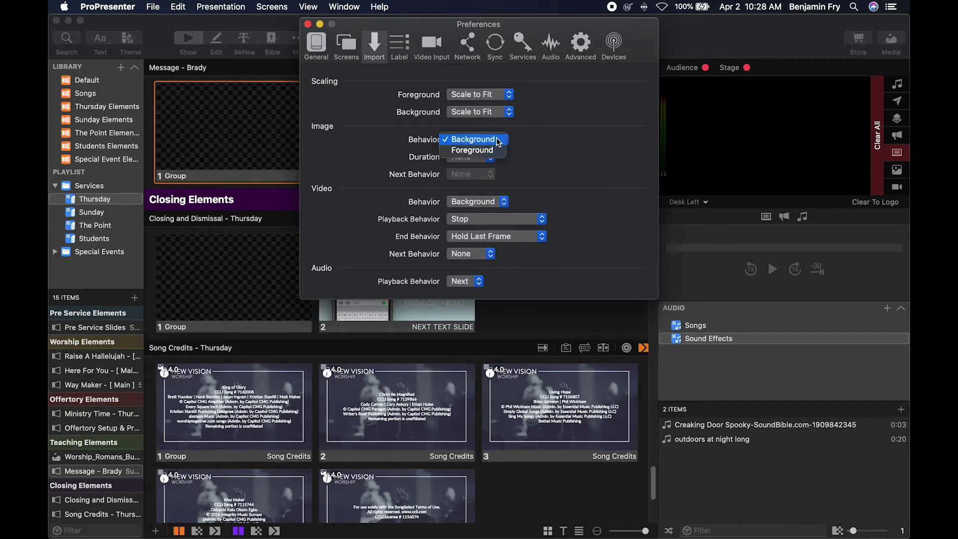
{"action": "left_click", "coordinate": [576, 147]}
Try the Time duration for imported images and view the image Next Behavior choices
{"action": "left_click", "coordinate": [488, 157]}
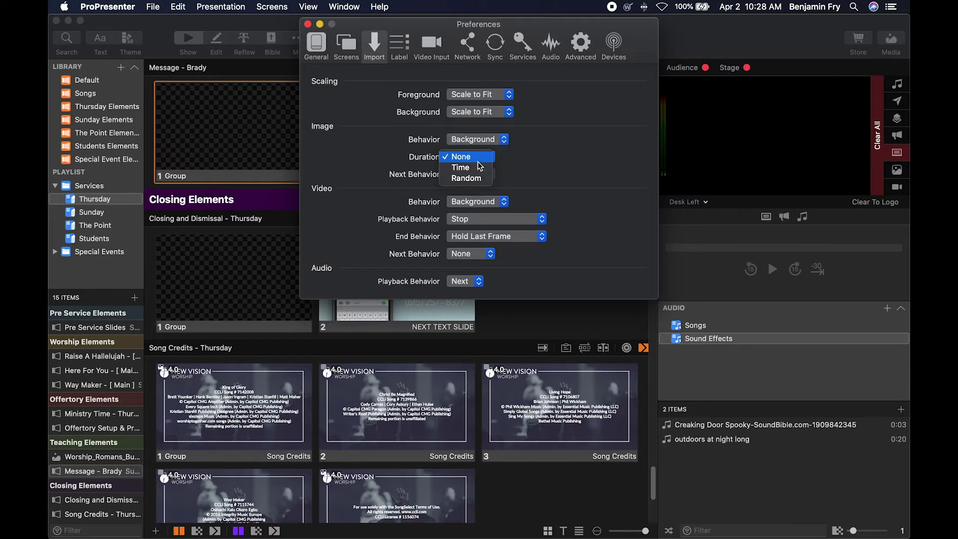
{"action": "left_click", "coordinate": [478, 167]}
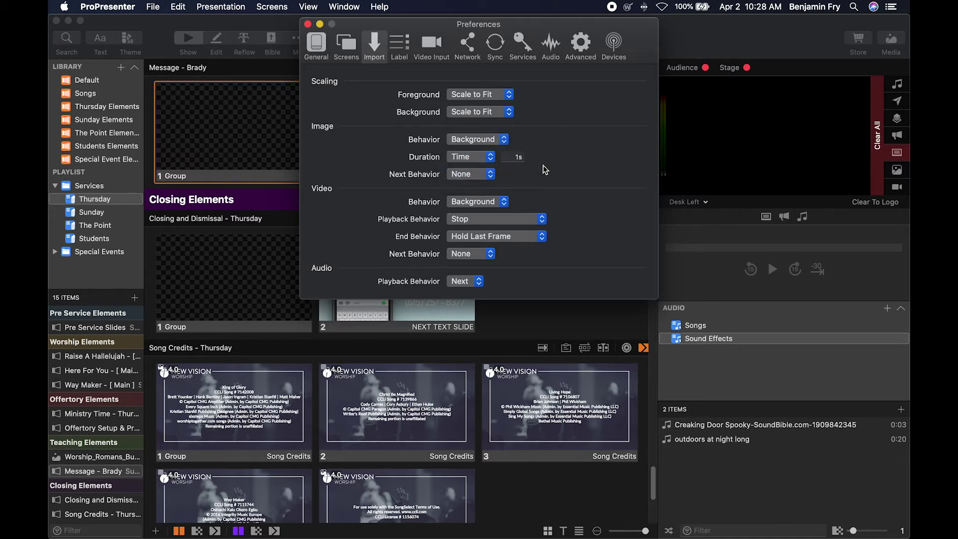
{"action": "left_click", "coordinate": [486, 174]}
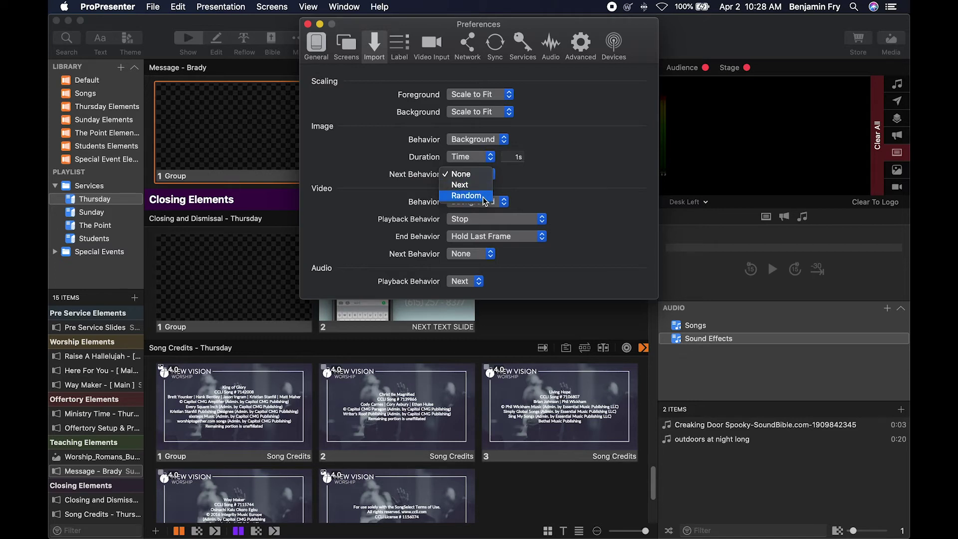
{"action": "left_click", "coordinate": [567, 163]}
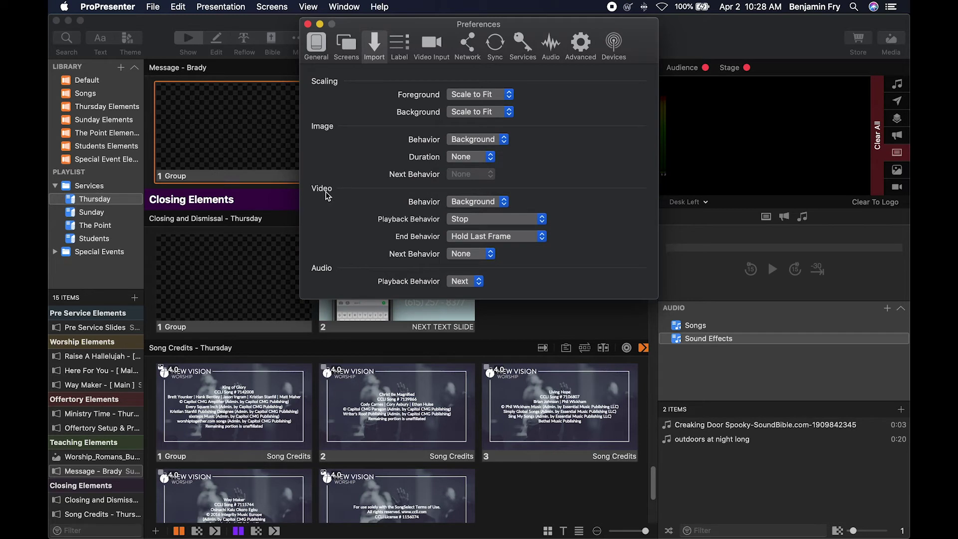
Examine the import choices for video behavior, playback, end and next behavior, and for audio playback behavior
{"action": "left_click", "coordinate": [480, 203]}
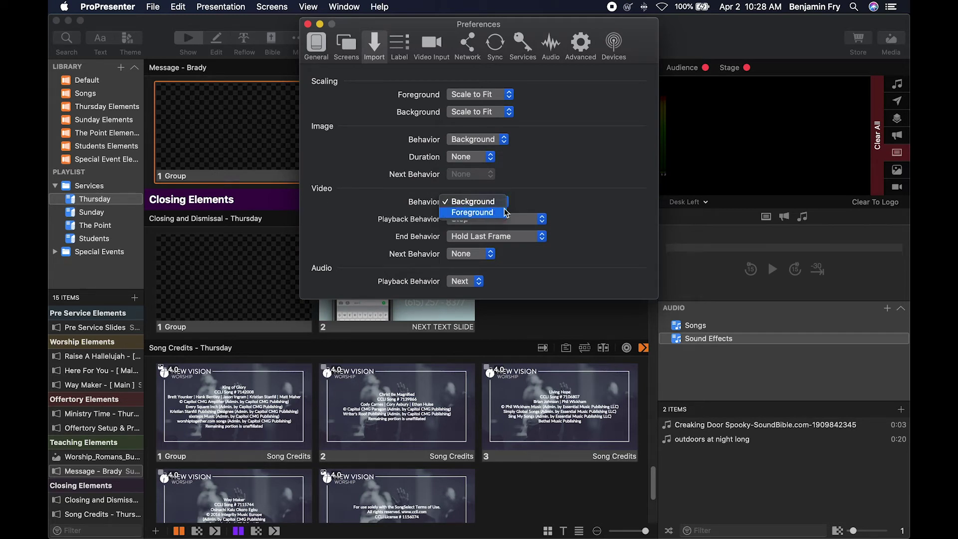
{"action": "left_click", "coordinate": [573, 193]}
{"action": "left_click", "coordinate": [526, 218]}
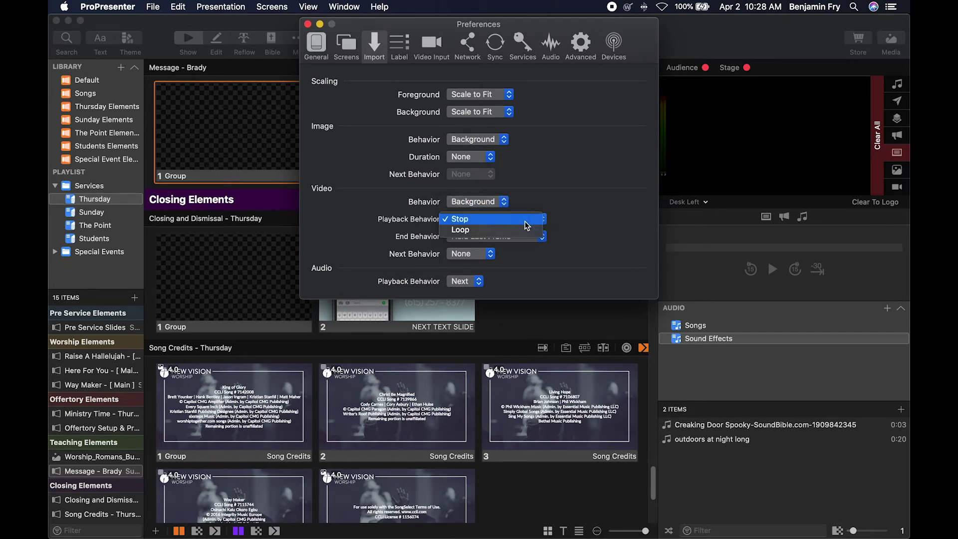
{"action": "left_click", "coordinate": [570, 227]}
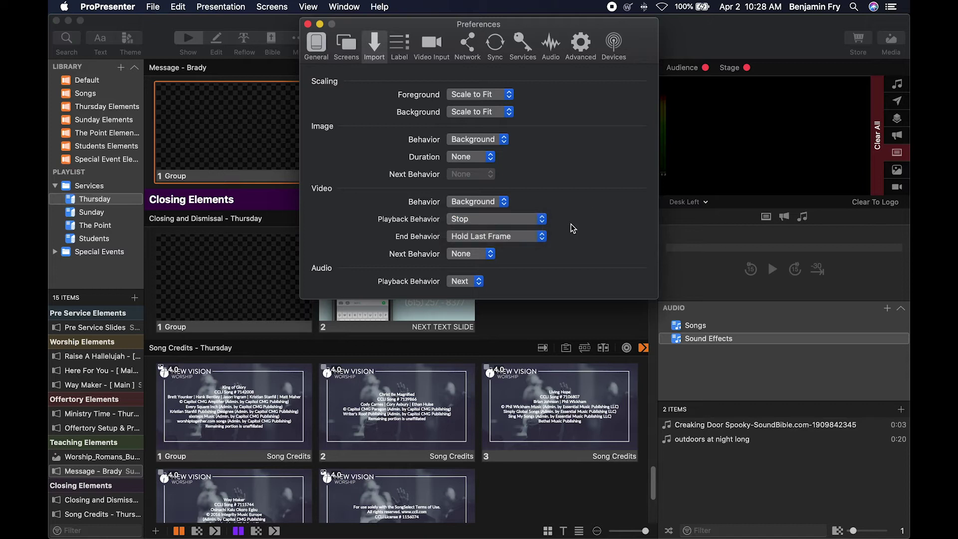
{"action": "left_click", "coordinate": [516, 236]}
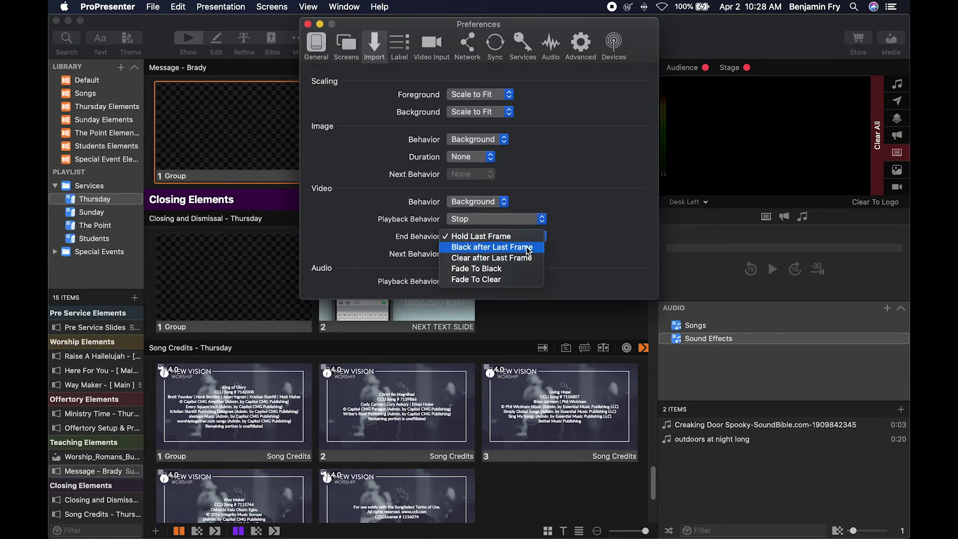
{"action": "left_click", "coordinate": [586, 246]}
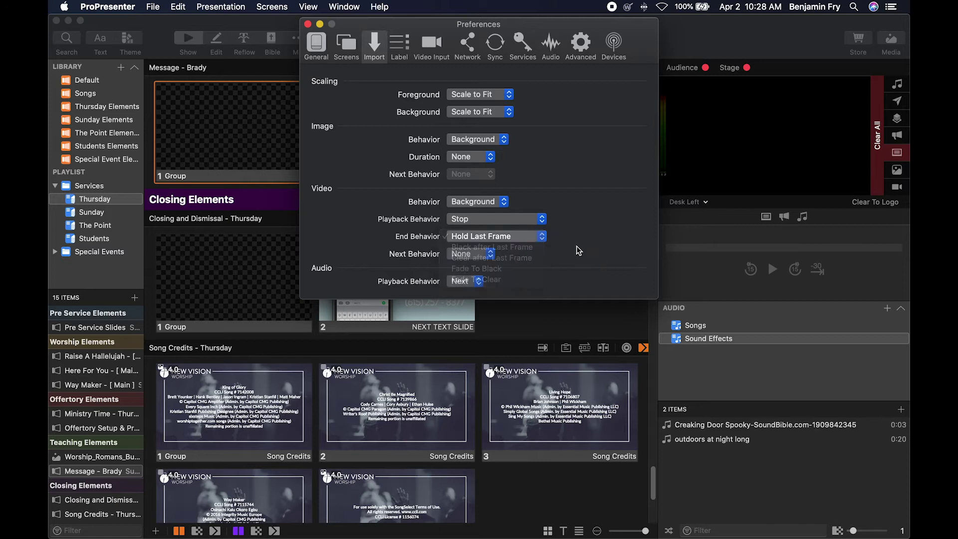
{"action": "left_click", "coordinate": [487, 253]}
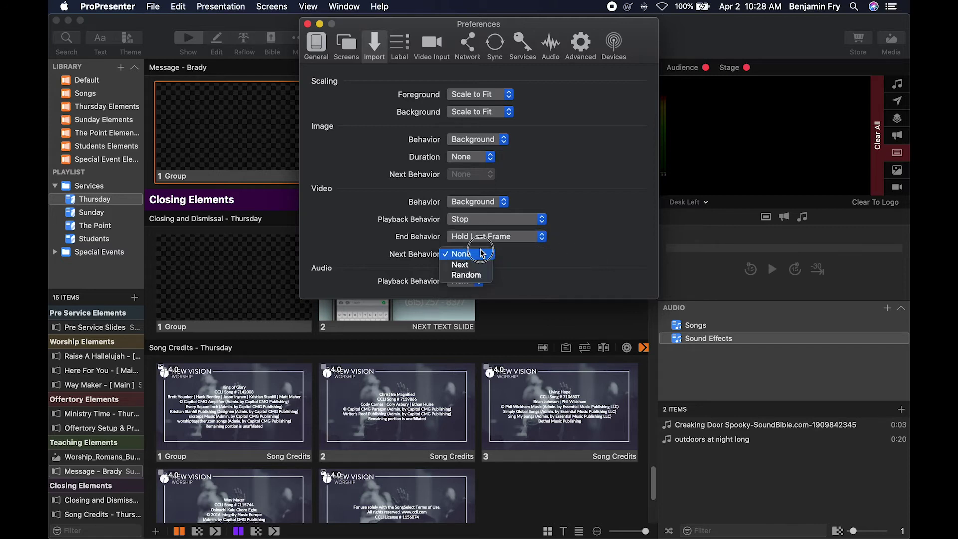
{"action": "left_click", "coordinate": [579, 247]}
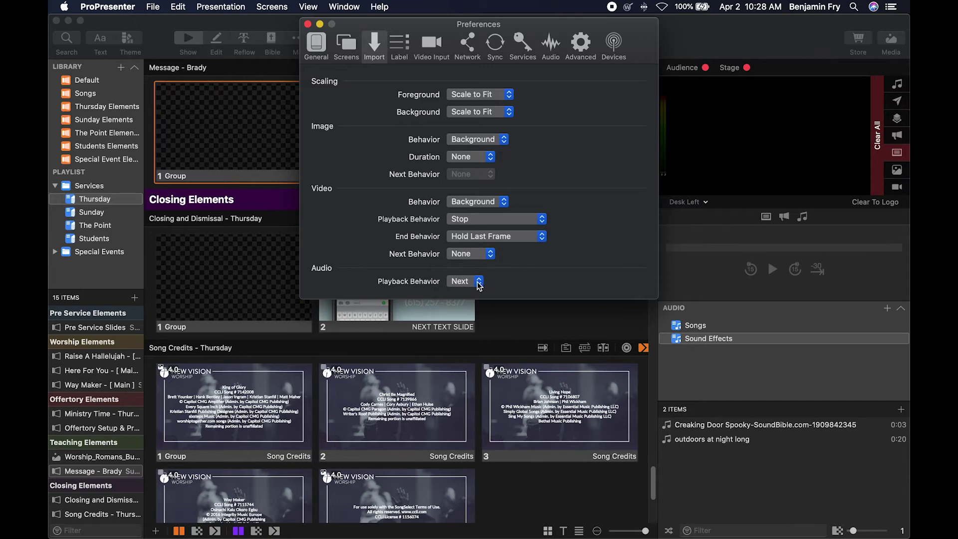
{"action": "left_click", "coordinate": [477, 282]}
{"action": "left_click", "coordinate": [524, 278]}
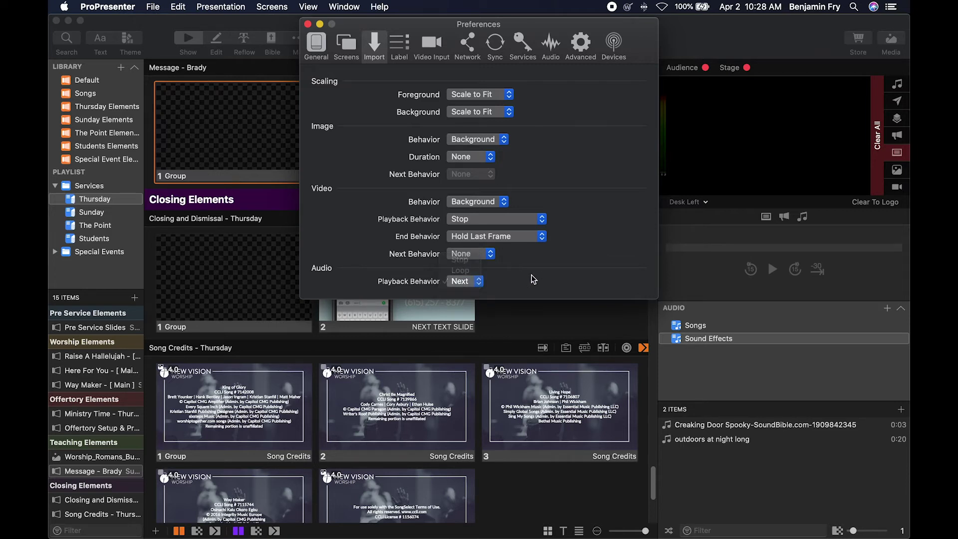
Enable Use Option-Click to Suppress Auto Start Video in the Advanced preferences and close the preferences
{"action": "left_click", "coordinate": [579, 46]}
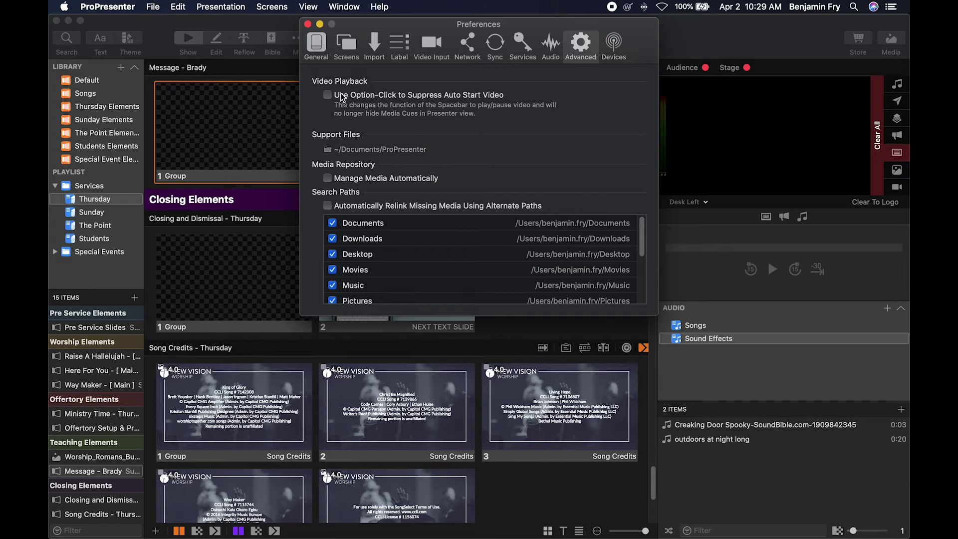
{"action": "left_click", "coordinate": [344, 96]}
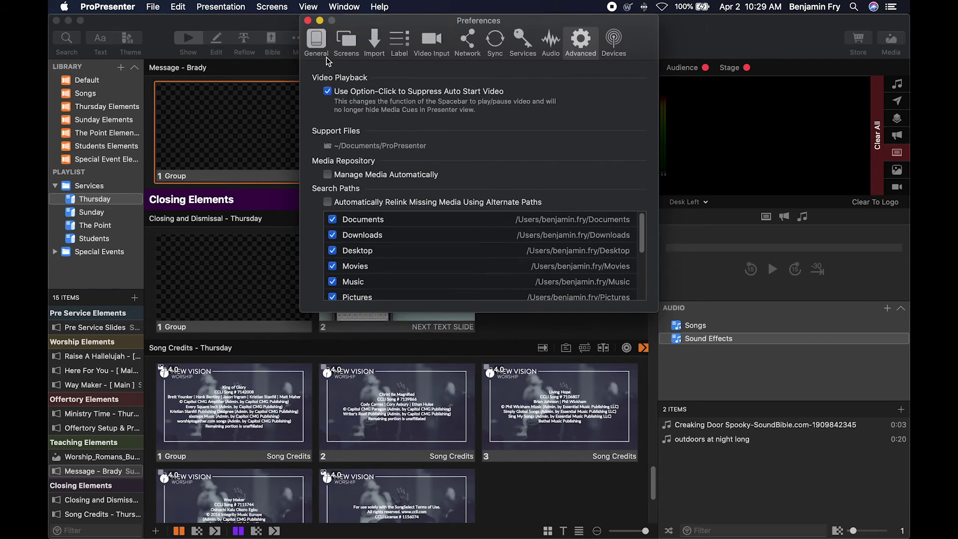
{"action": "left_click", "coordinate": [308, 21]}
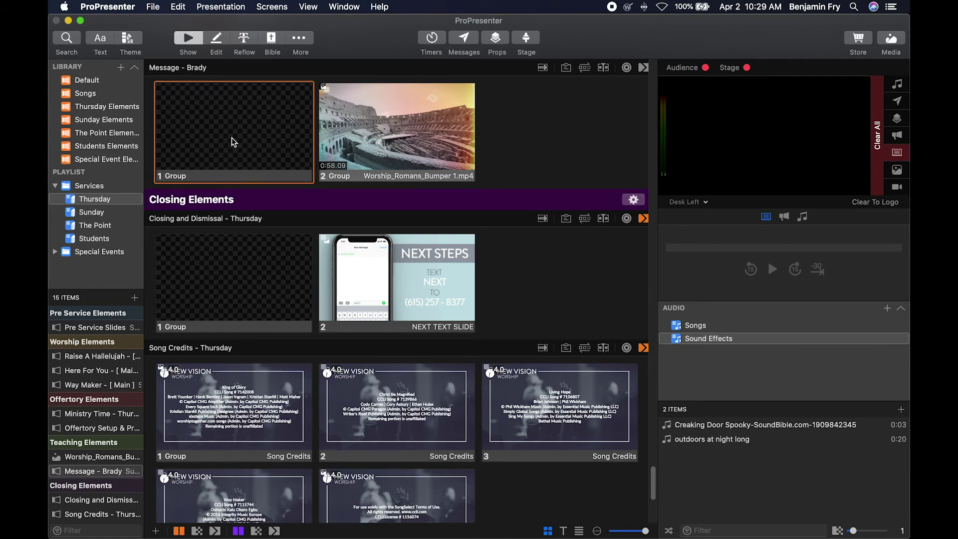
Cue the Worship_Romans_Bumper 1.mp4 slide without auto-starting it, play the video for a couple of seconds and pause it
{"action": "left_click", "coordinate": [394, 131]}
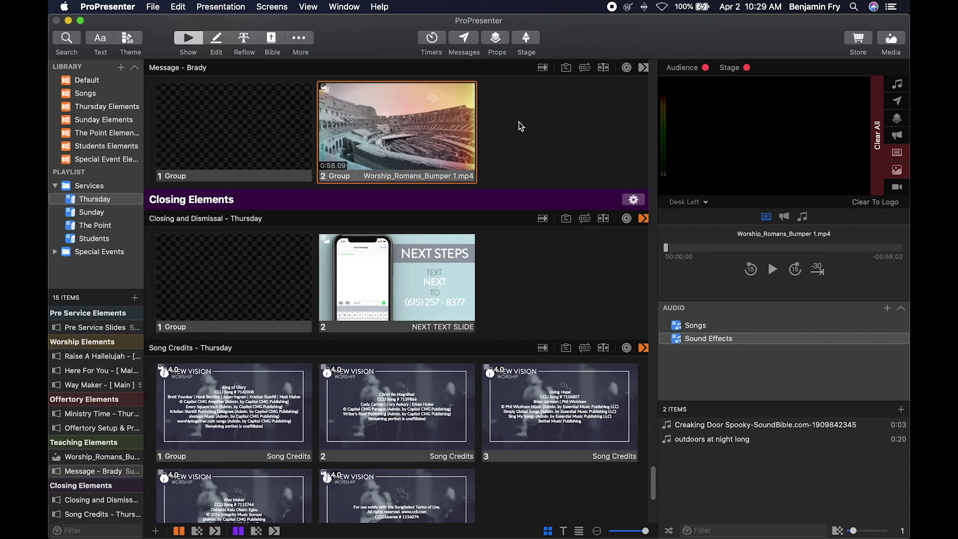
{"action": "left_click", "coordinate": [469, 127]}
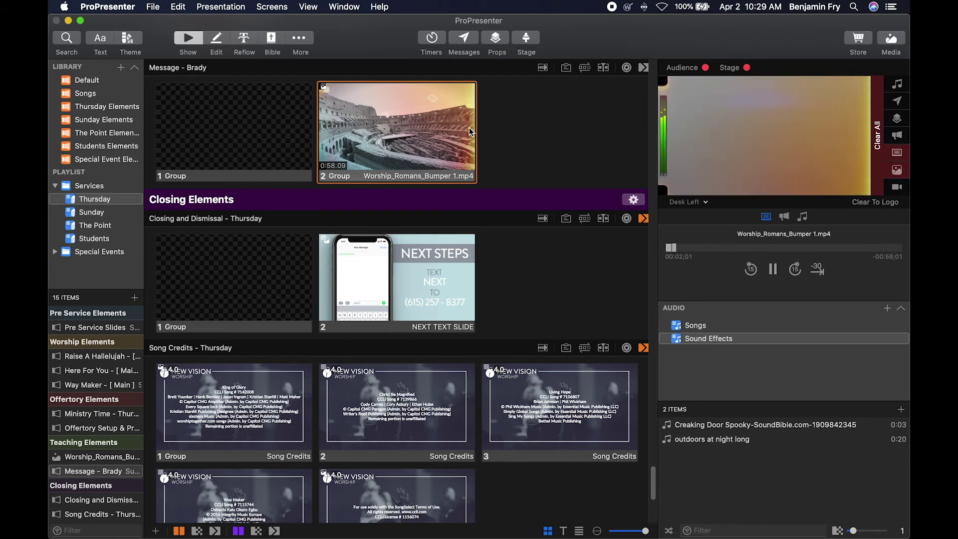
{"action": "left_click", "coordinate": [469, 127]}
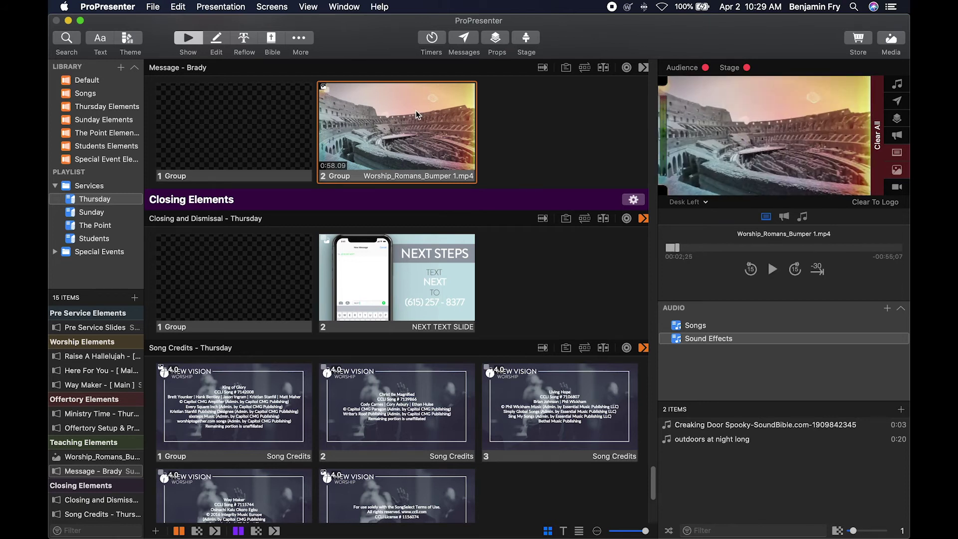
Disable Use Option-Click to Suppress Auto Start Video in the preferences and look through the media search paths
{"action": "key", "text": "super+comma"}
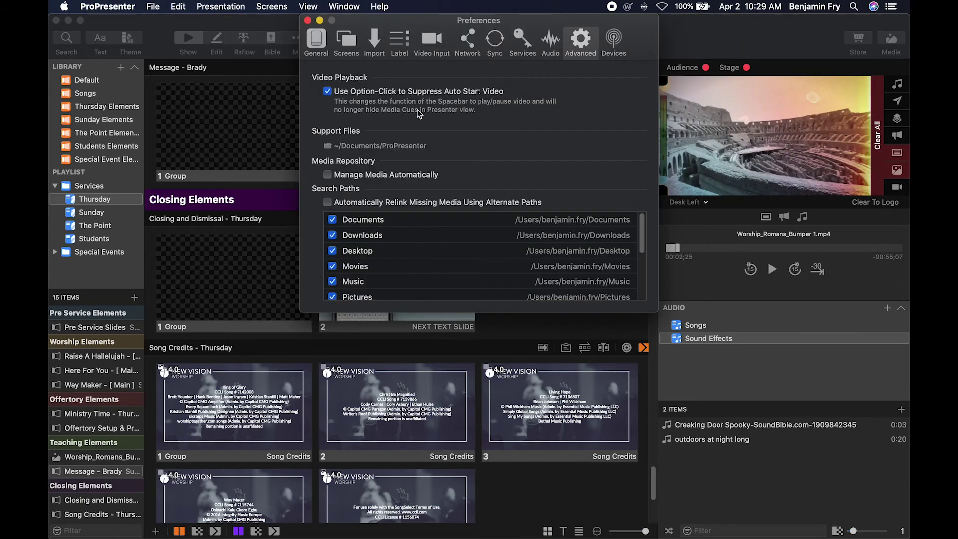
{"action": "left_click", "coordinate": [327, 91]}
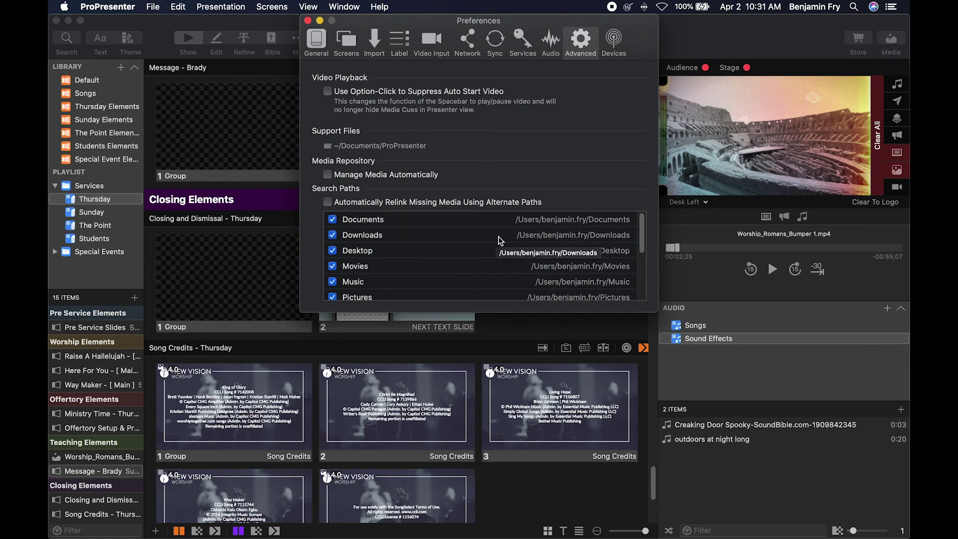
{"action": "scroll", "coordinate": [500, 240], "scroll_direction": "down", "scroll_amount": 2}
{"action": "scroll", "coordinate": [500, 241], "scroll_direction": "down", "scroll_amount": 5}
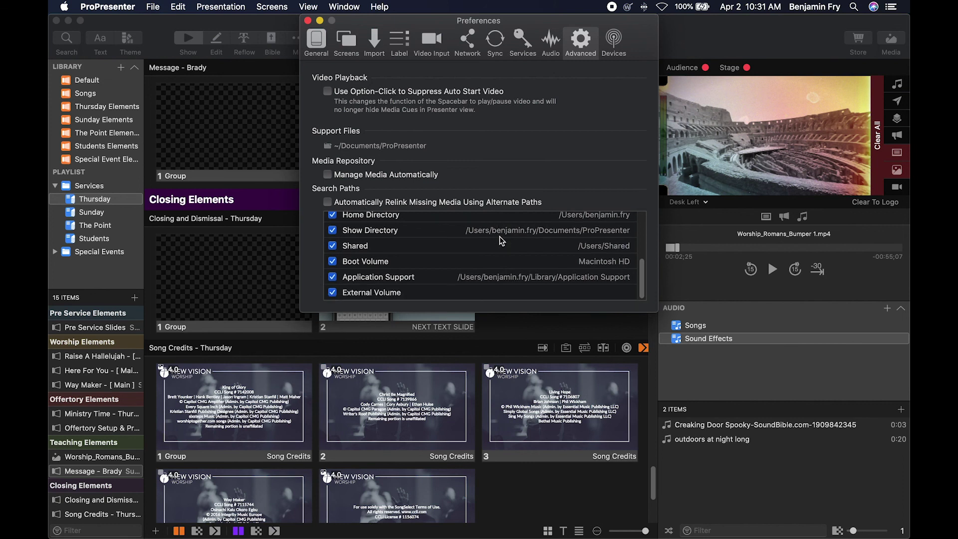
{"action": "scroll", "coordinate": [500, 238], "scroll_direction": "up", "scroll_amount": 7}
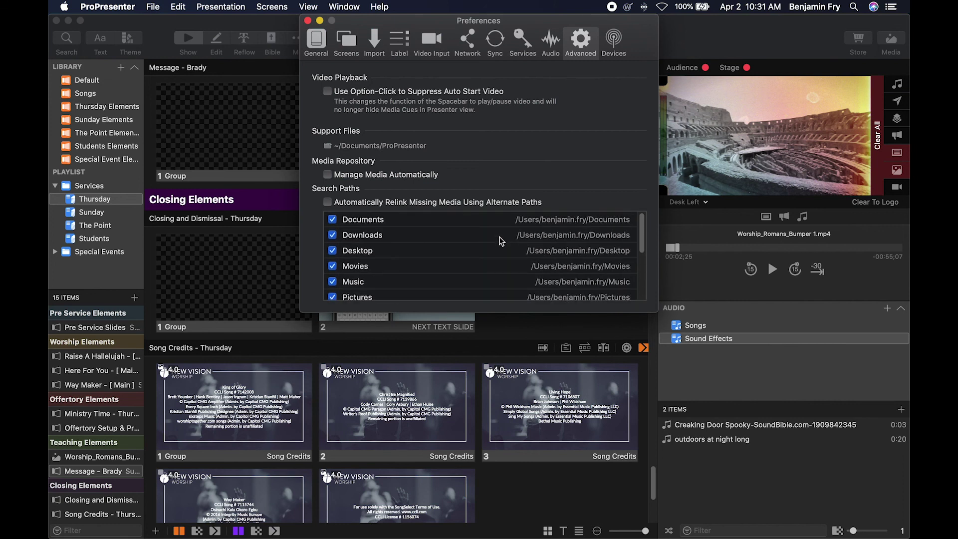